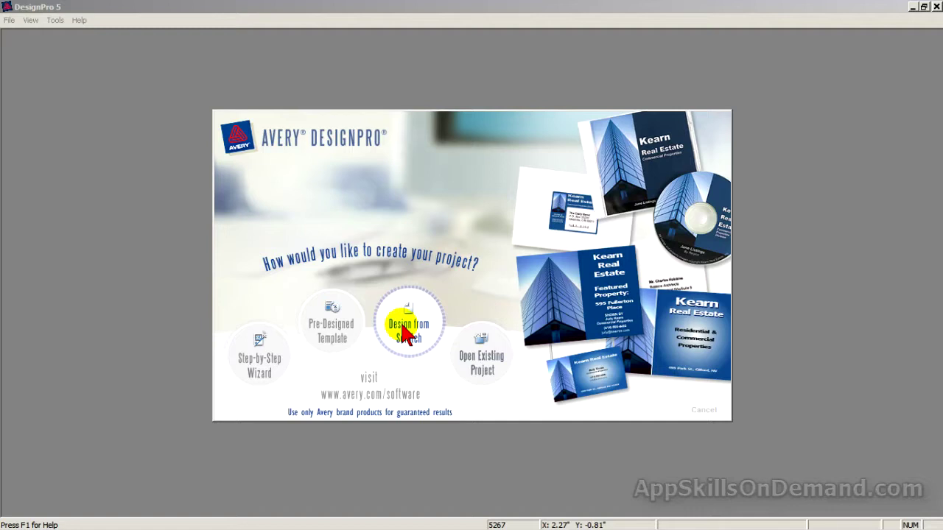
Step: Start a blank design on Avery template 5267 and zoom the view to 400%
left_click(407, 333)
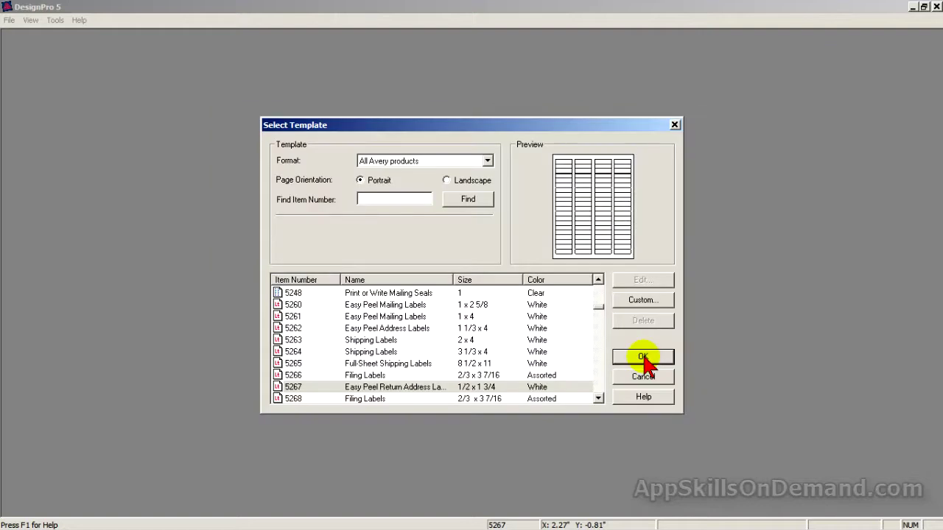
type("5")
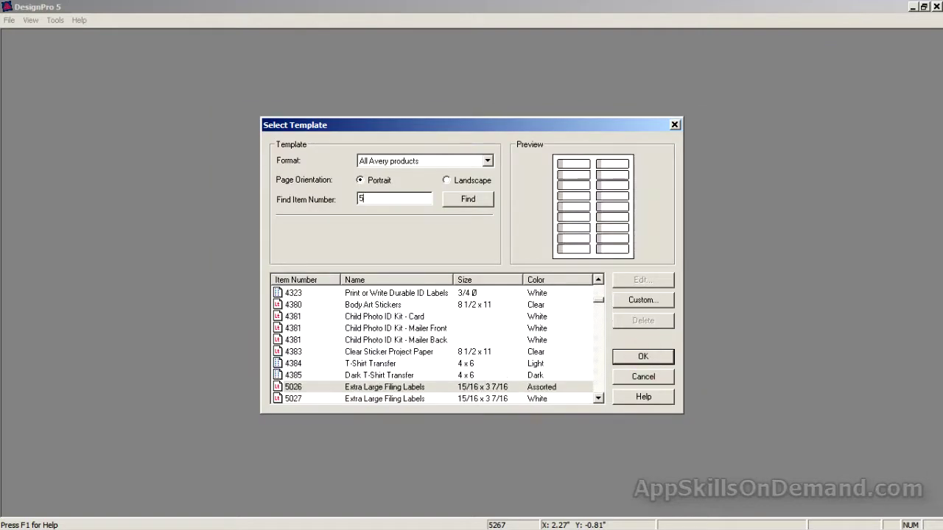
type("267")
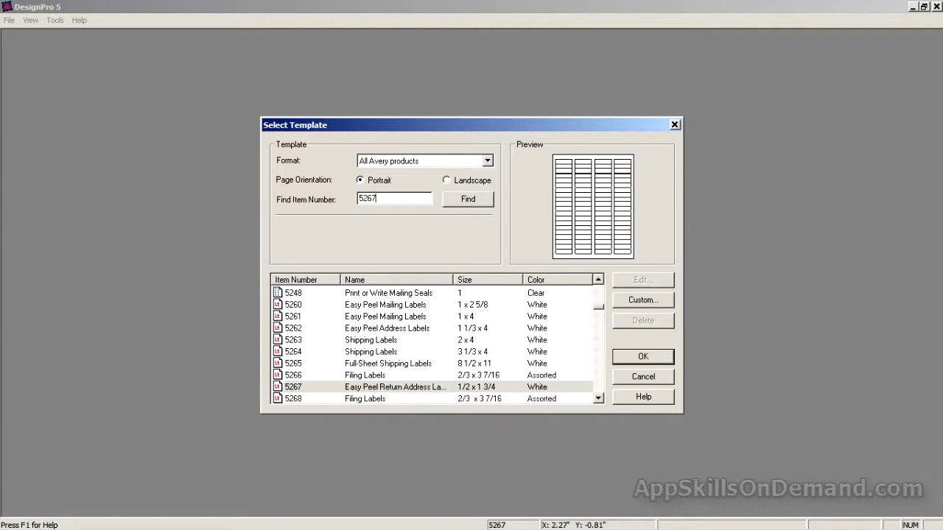
left_click(660, 358)
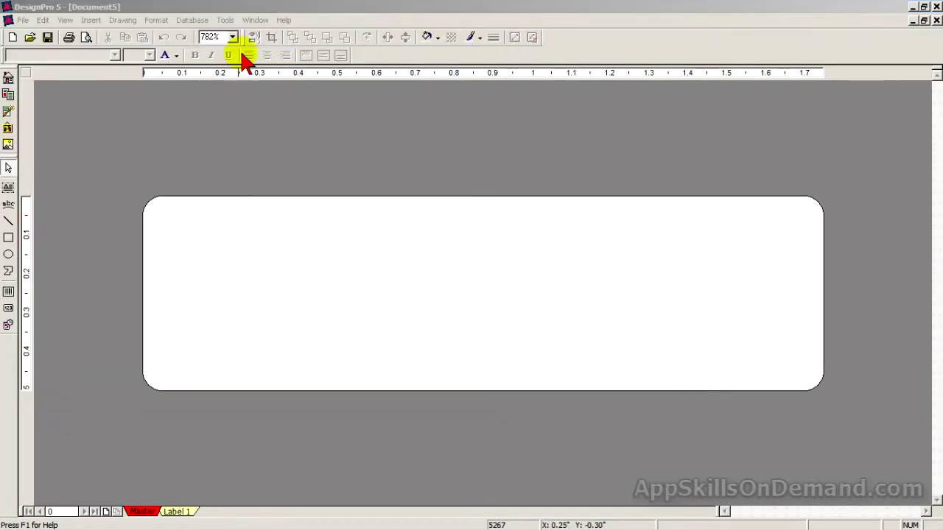
left_click(232, 37)
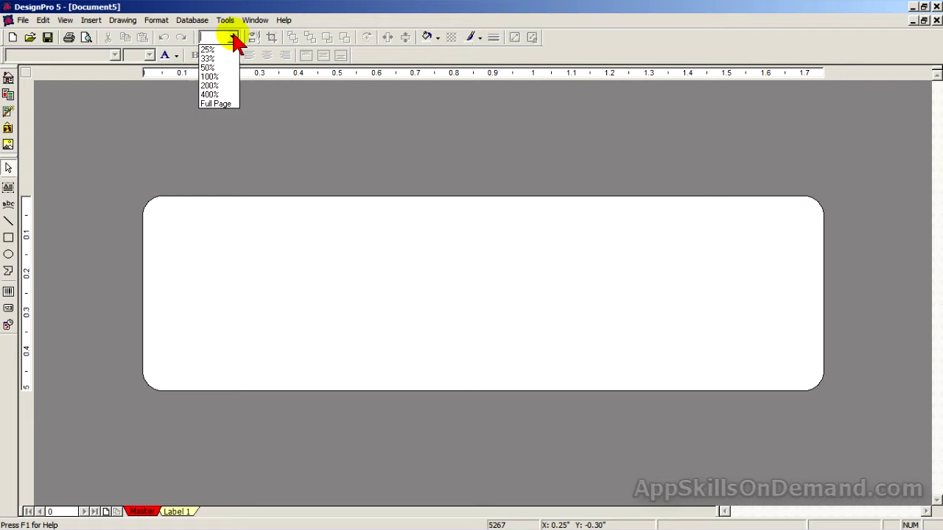
left_click(217, 95)
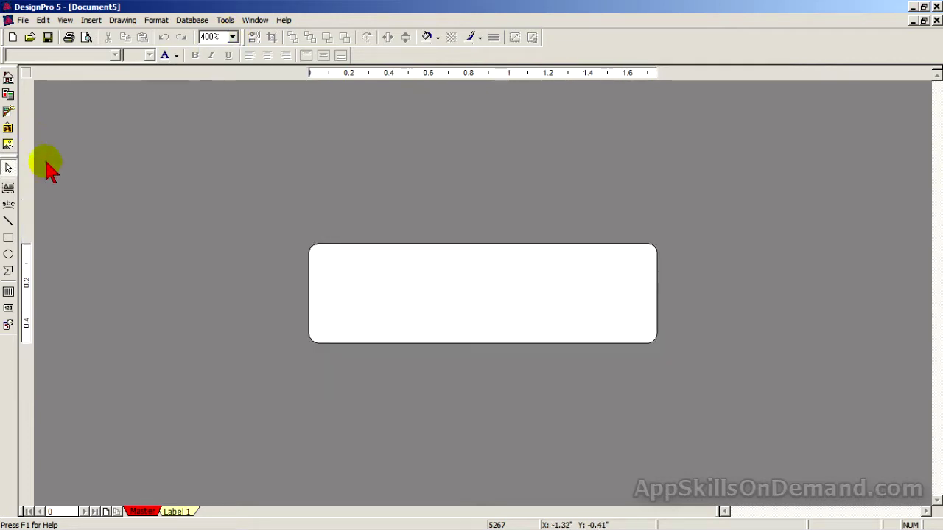
Step: Open the Serial Number settings and set Start Value 1 and End Value 80
left_click(13, 308)
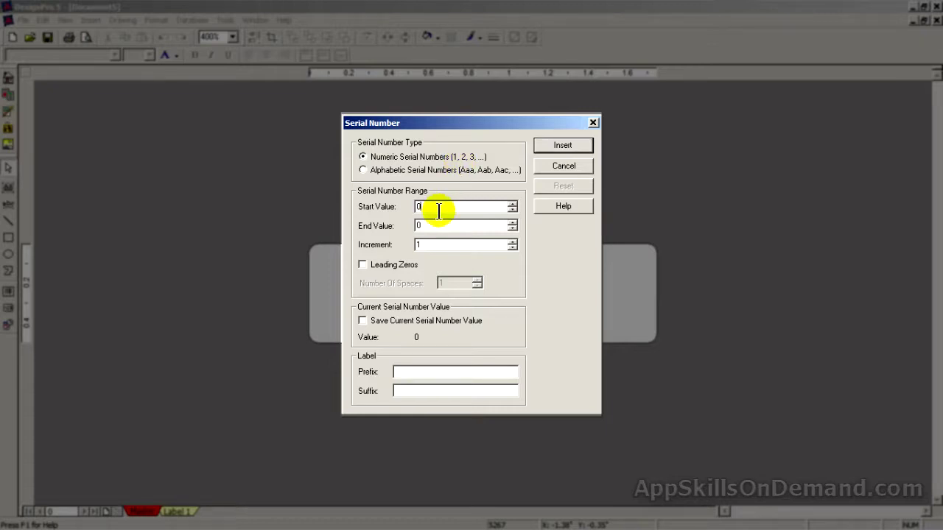
left_click(438, 210)
key("BackSpace")
type("1")
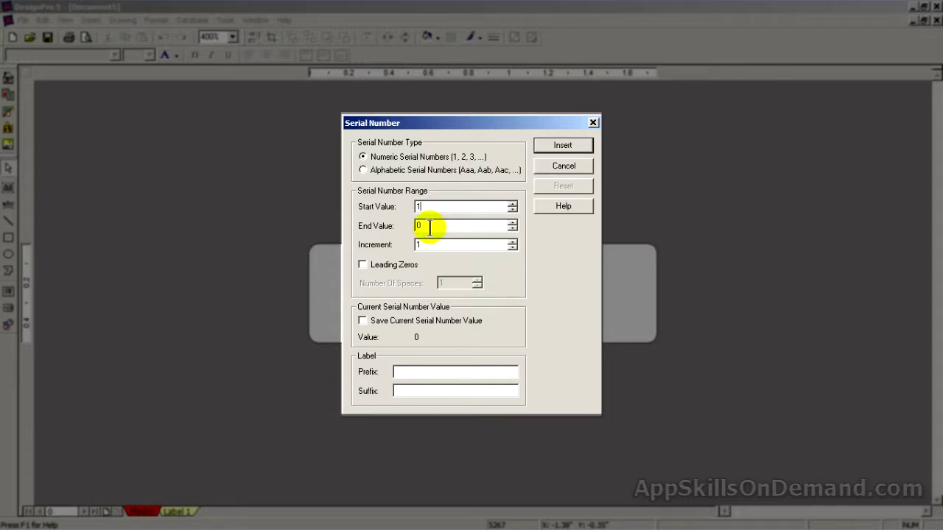
left_click_drag(430, 229, 411, 229)
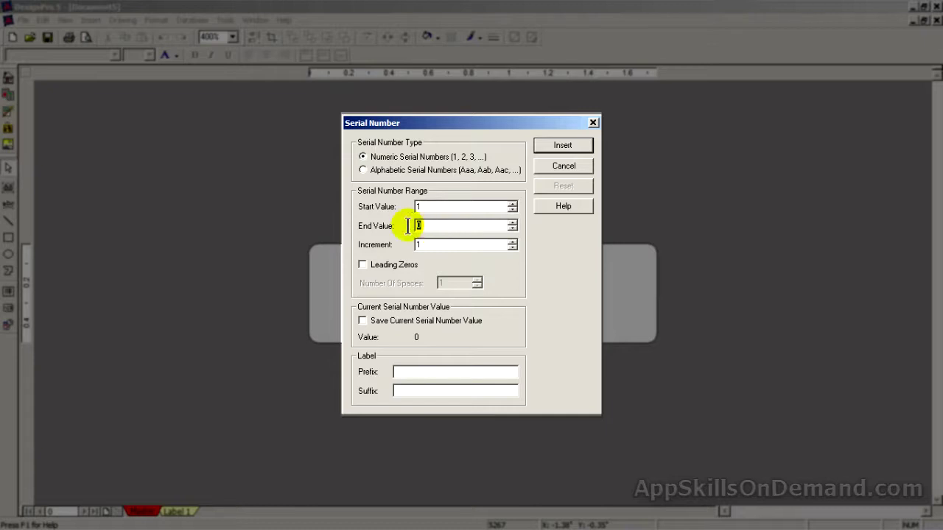
type("80")
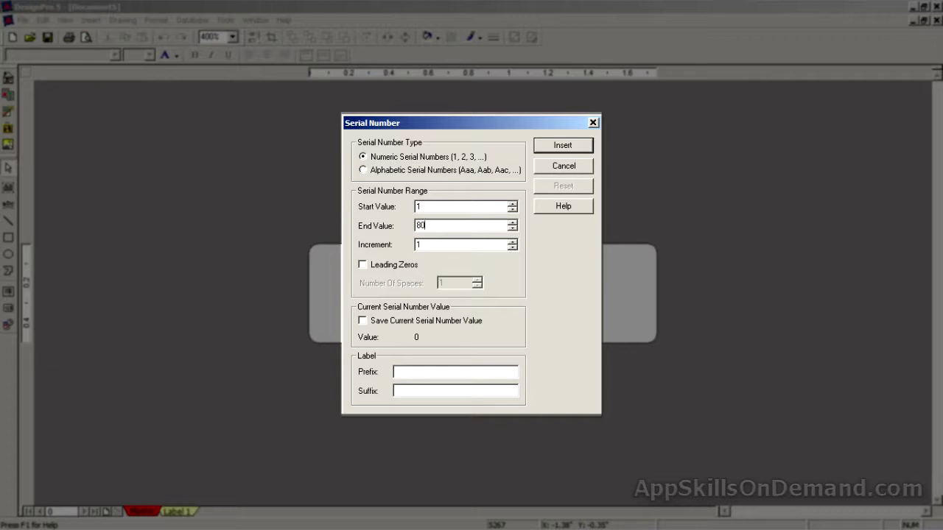
double_click(421, 246)
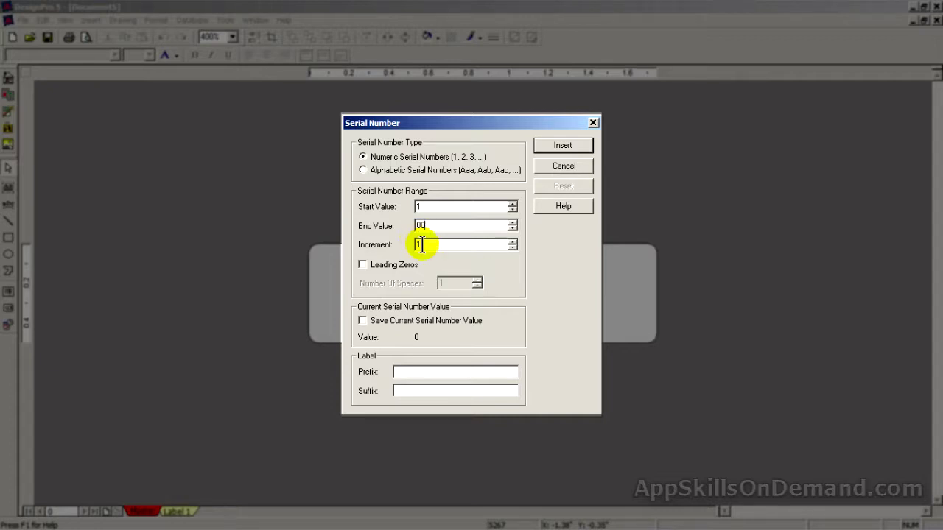
Step: Pad the numbers with leading zeros to 4 digits, add suffix Y12, and insert it
left_click(363, 267)
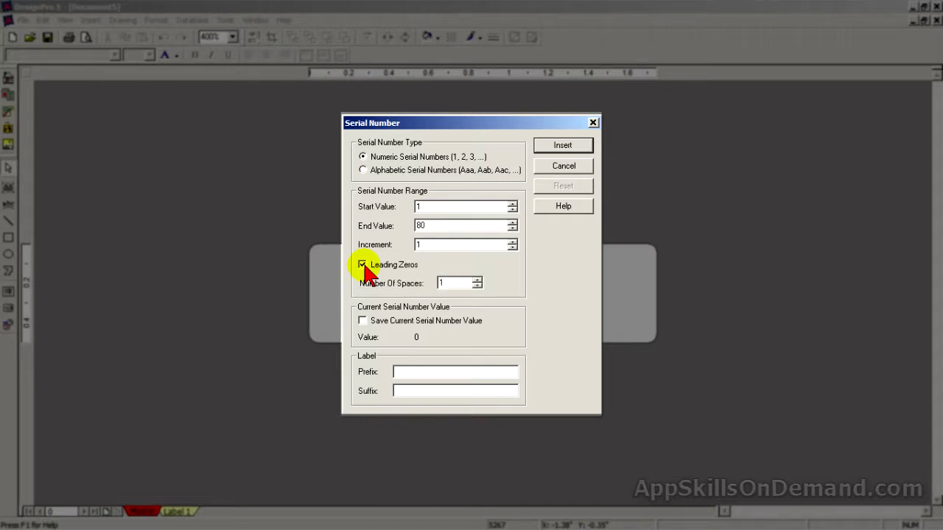
left_click(476, 280)
left_click(477, 280)
left_click(476, 279)
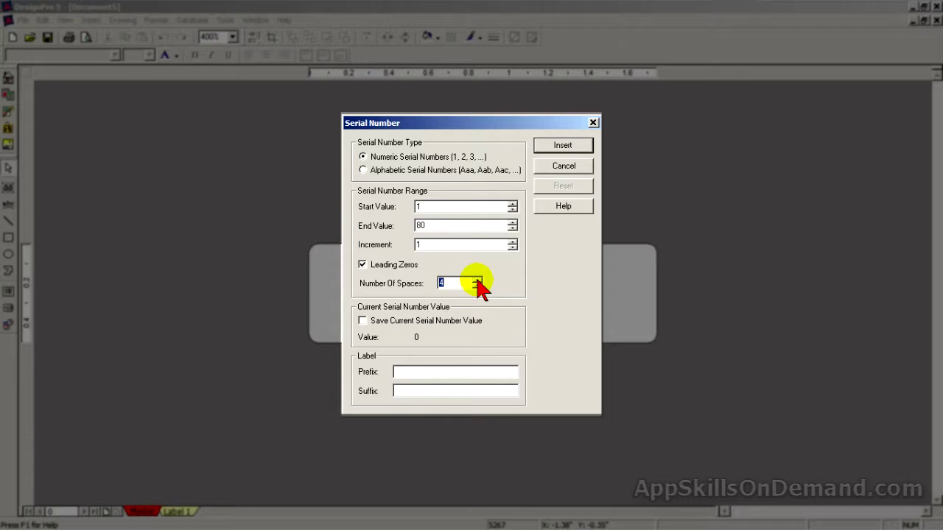
left_click(413, 393)
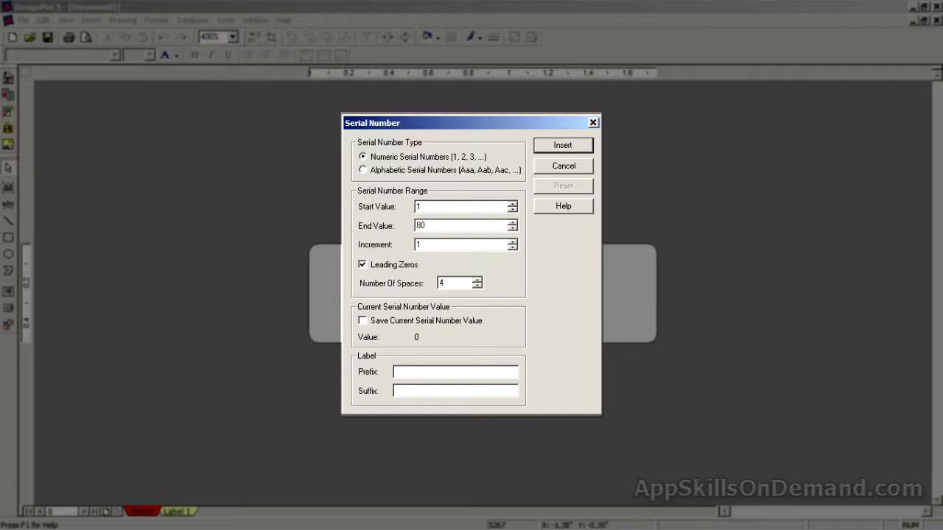
type("Y12")
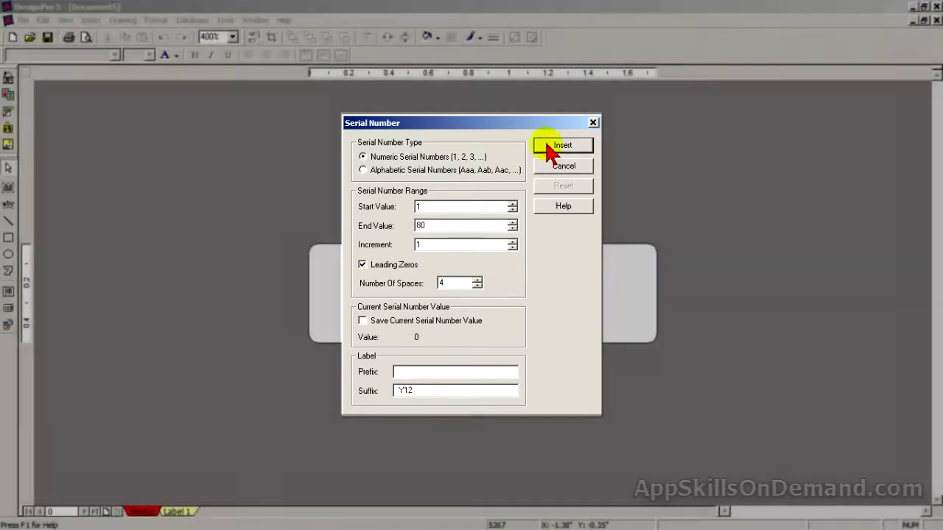
left_click(548, 146)
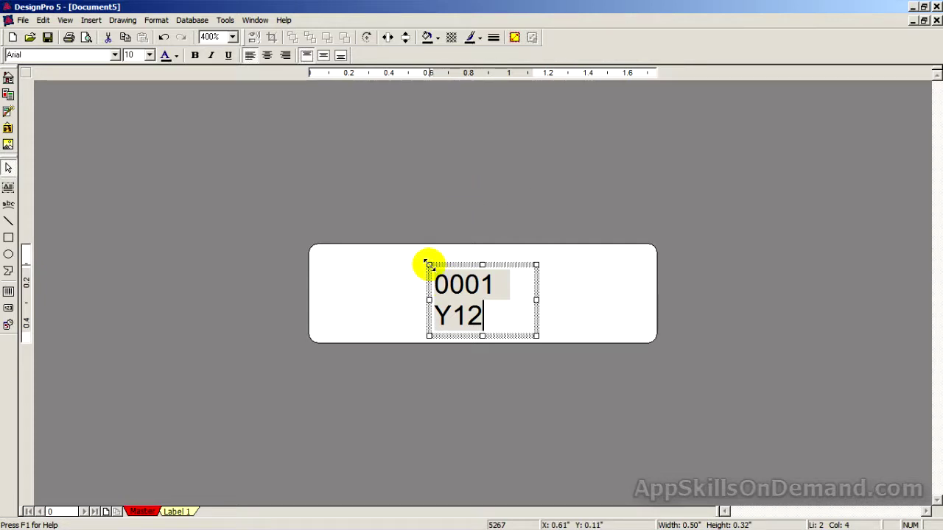
Step: Stretch the serial number box across the label and centre 0001 Y12 horizontally and vertically
left_click_drag(429, 265, 315, 247)
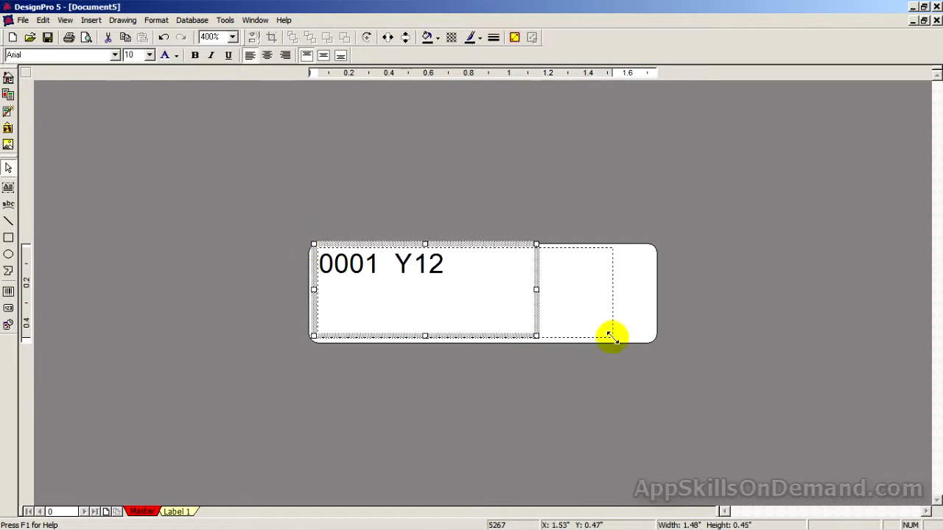
left_click_drag(610, 336, 649, 338)
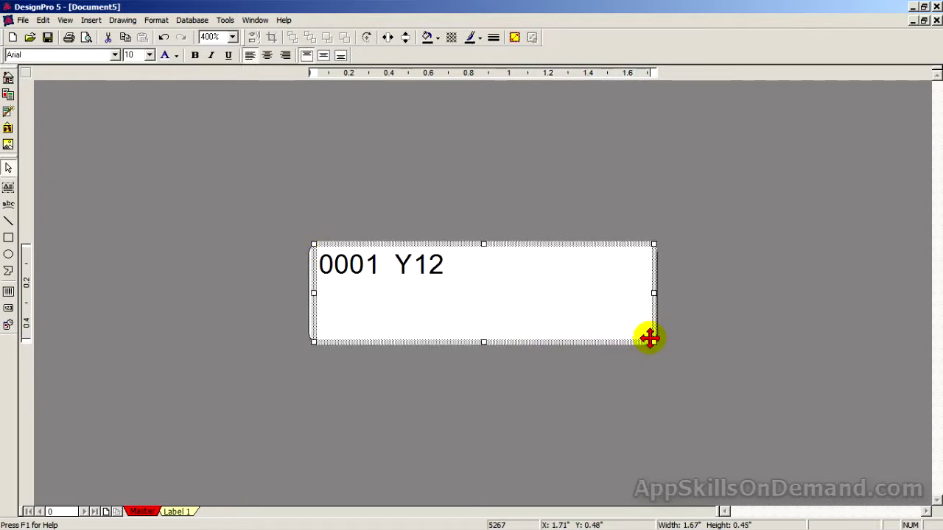
left_click(267, 57)
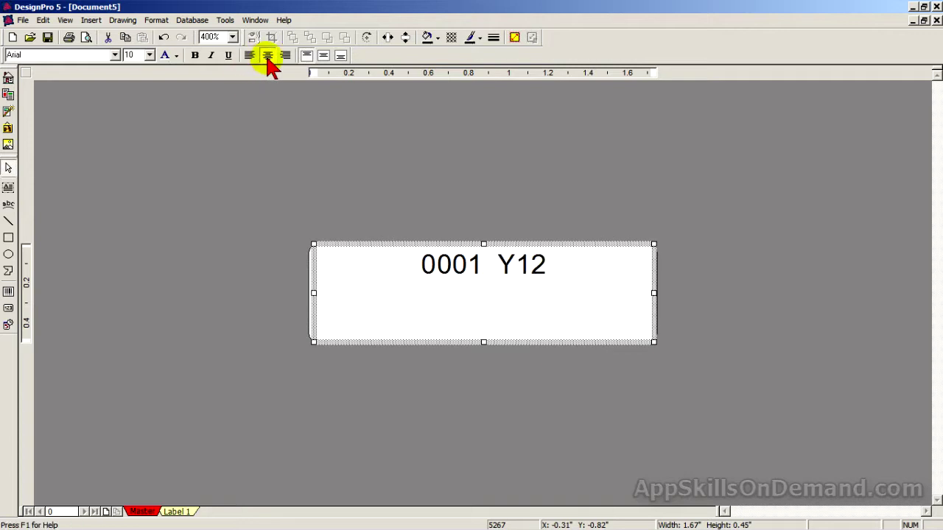
left_click(324, 58)
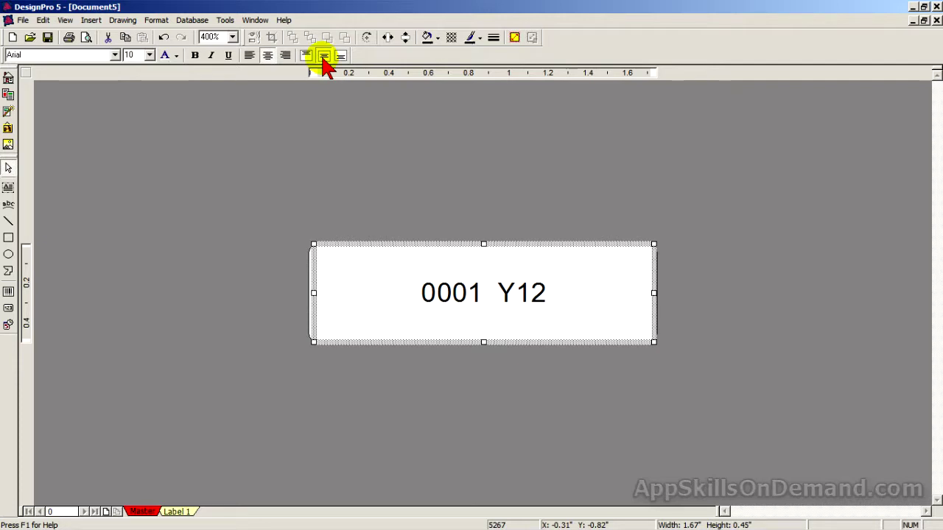
Step: Select all the 0001 Y12 text, make it bold, and set its size to 22 points
double_click(464, 287)
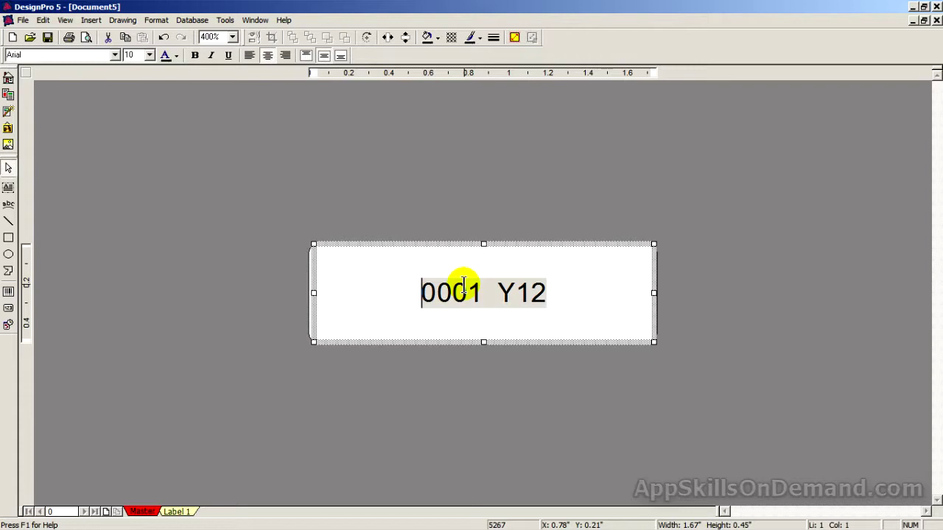
key("ctrl+a")
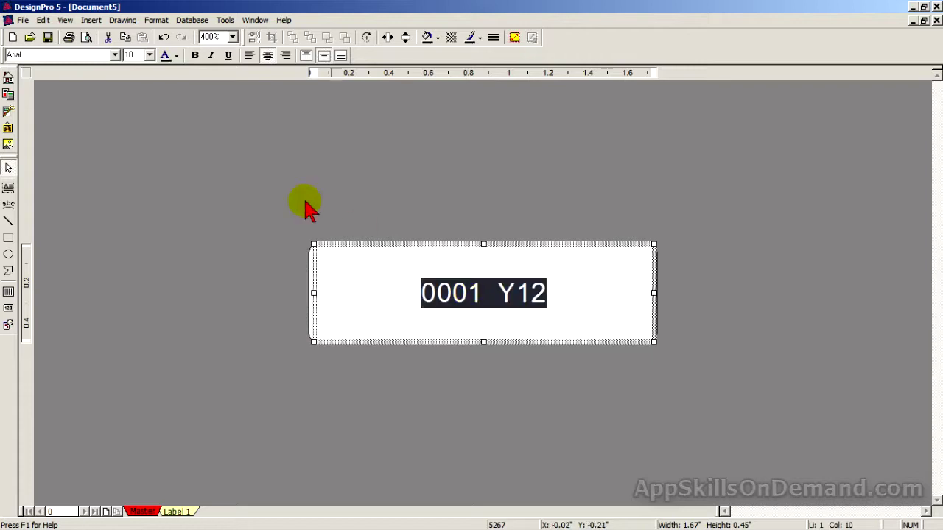
left_click(195, 56)
left_click(150, 56)
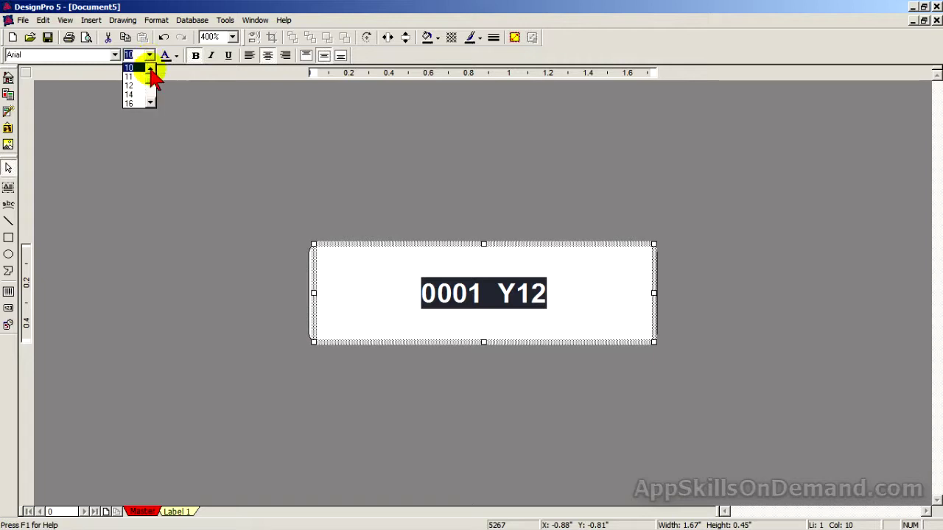
left_click(150, 103)
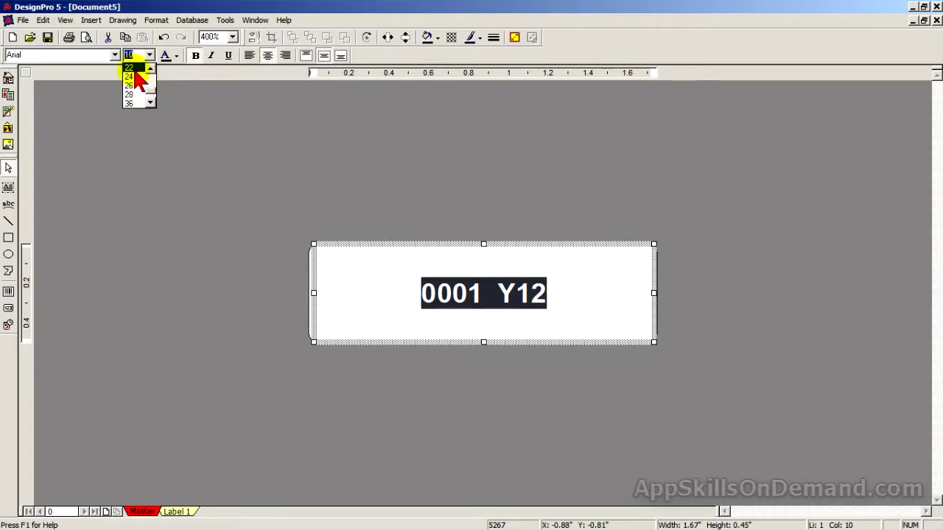
left_click(136, 71)
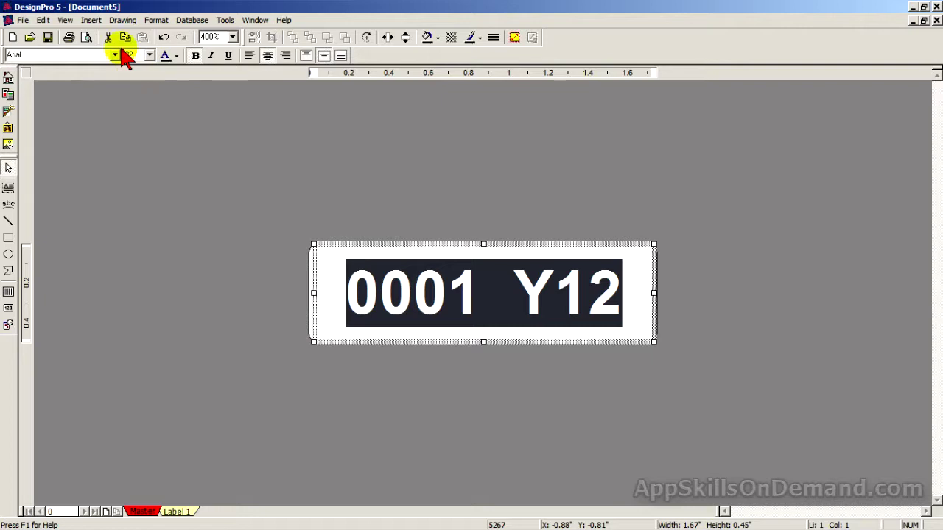
Step: Preview the label sheet and confirm print setup with copies counted as whole sheets
left_click(88, 43)
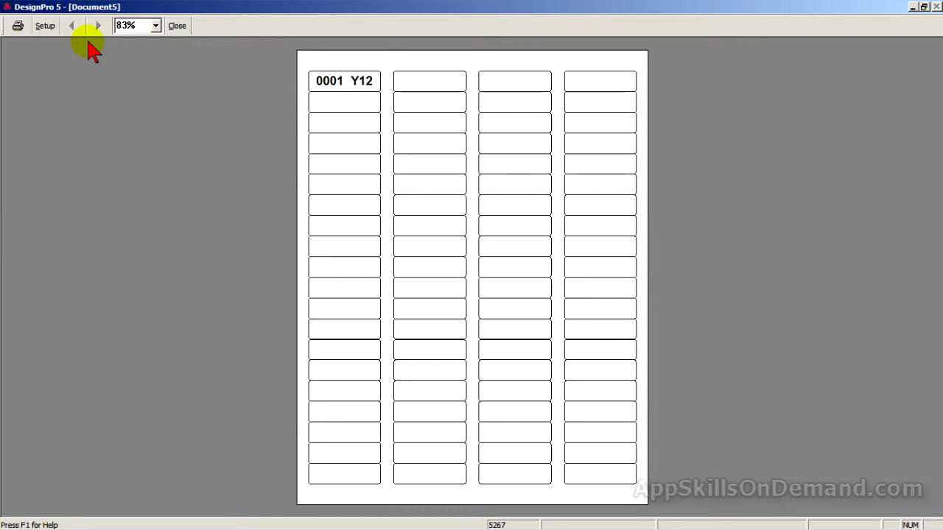
left_click(45, 26)
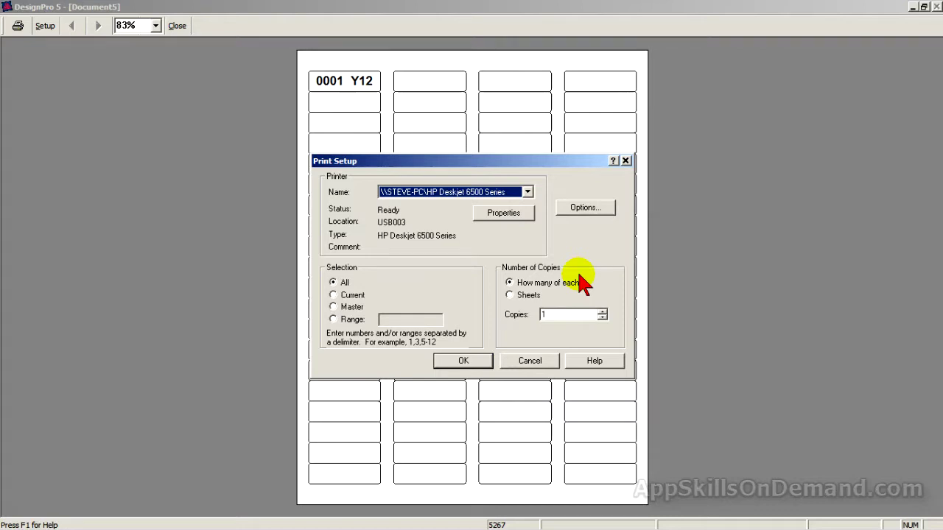
left_click(510, 295)
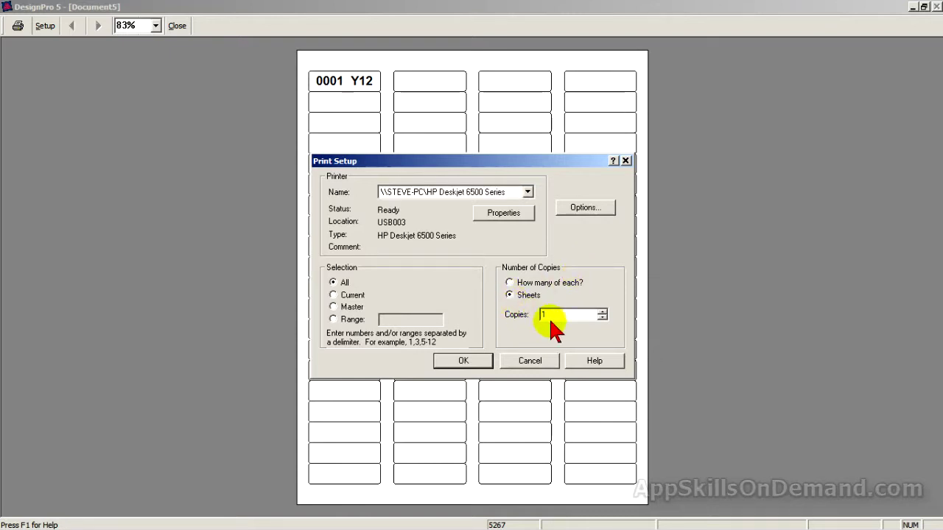
left_click(466, 363)
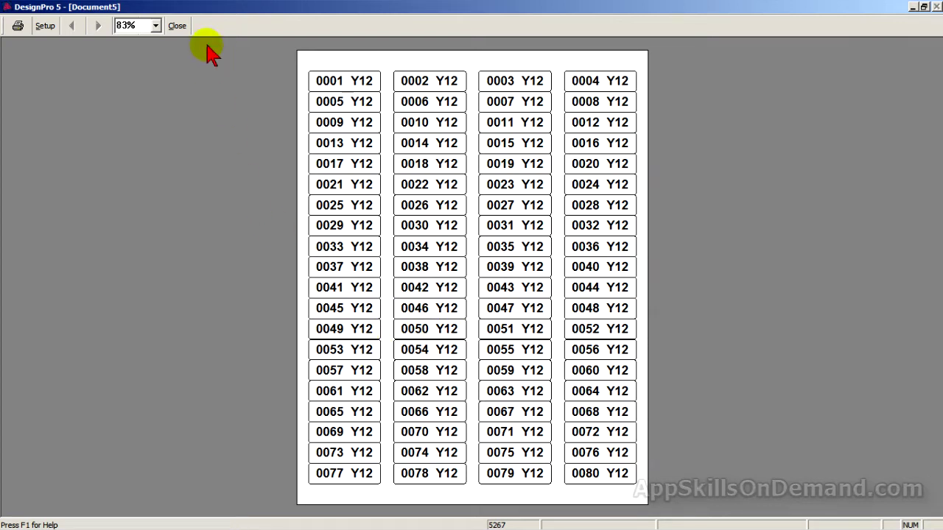
Step: Replace the Y12 suffix with the prefix 12Y so the label reads 12Y 0001
left_click(177, 26)
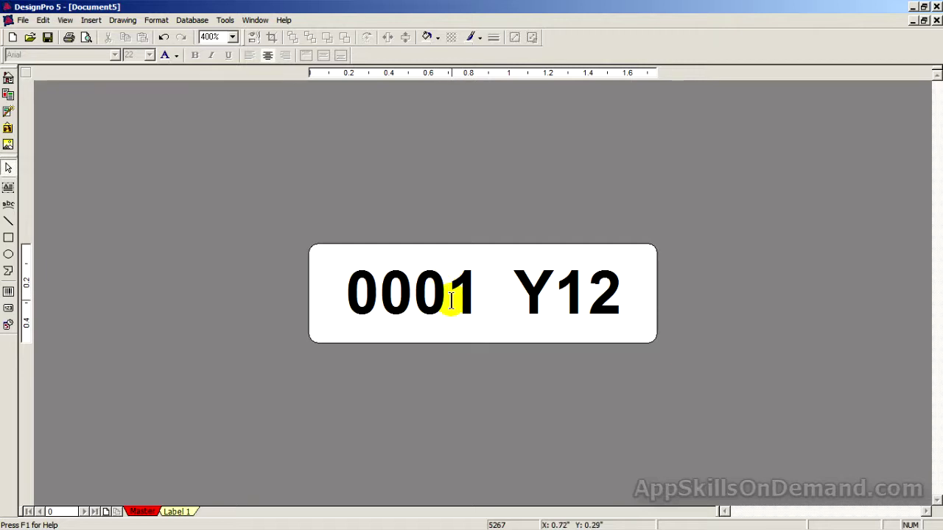
double_click(450, 298)
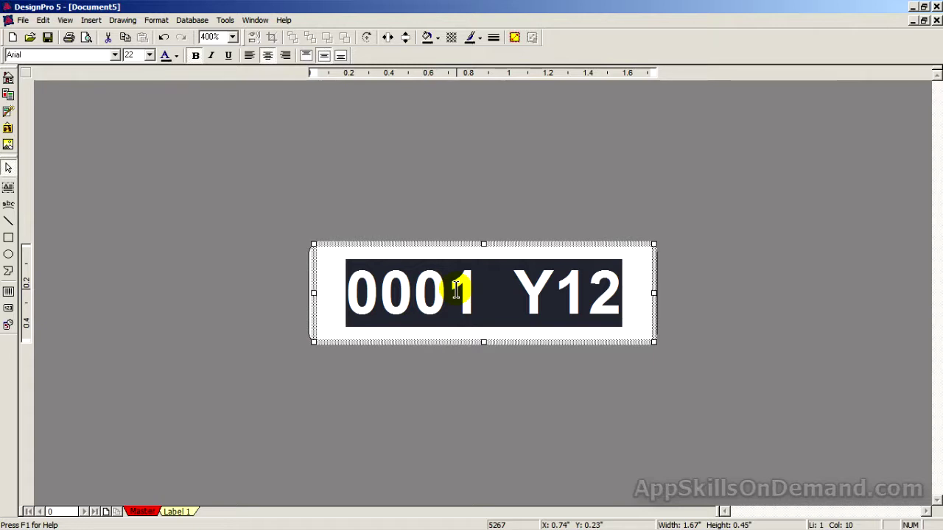
right_click(458, 290)
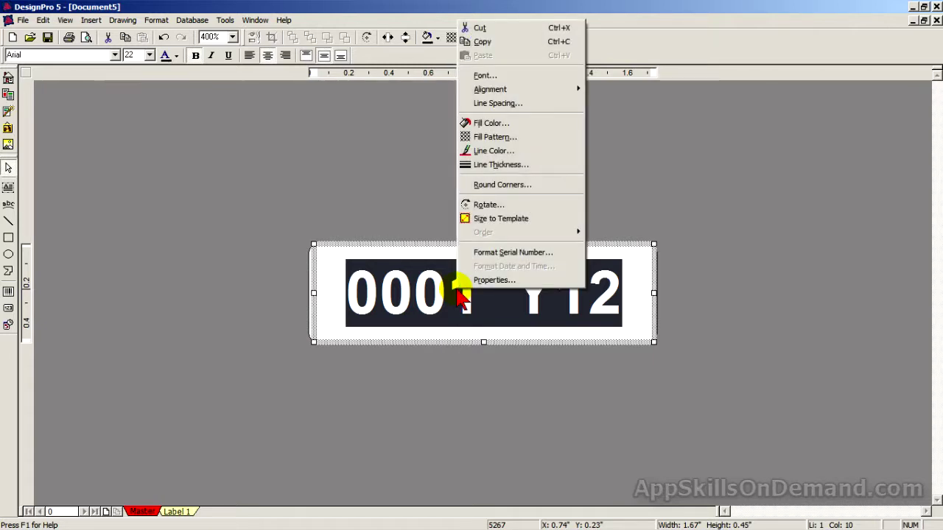
left_click(487, 255)
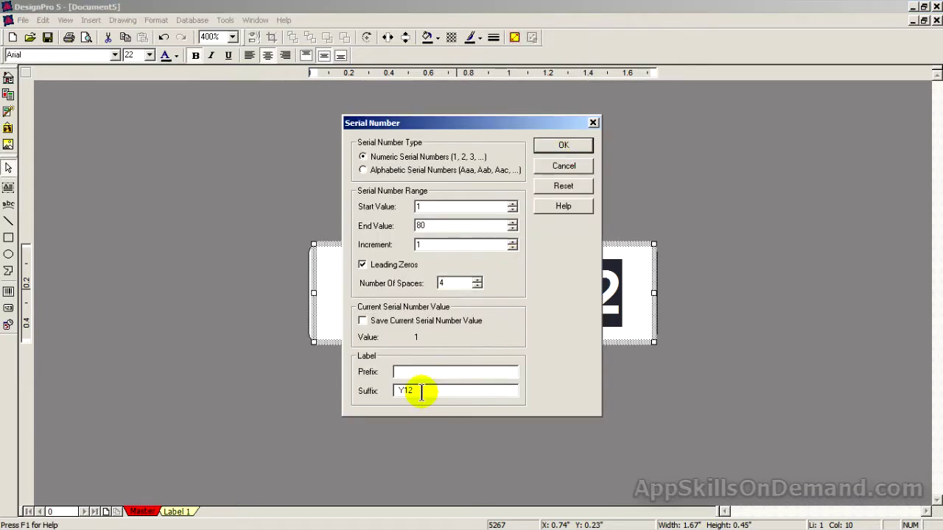
left_click_drag(421, 393, 357, 400)
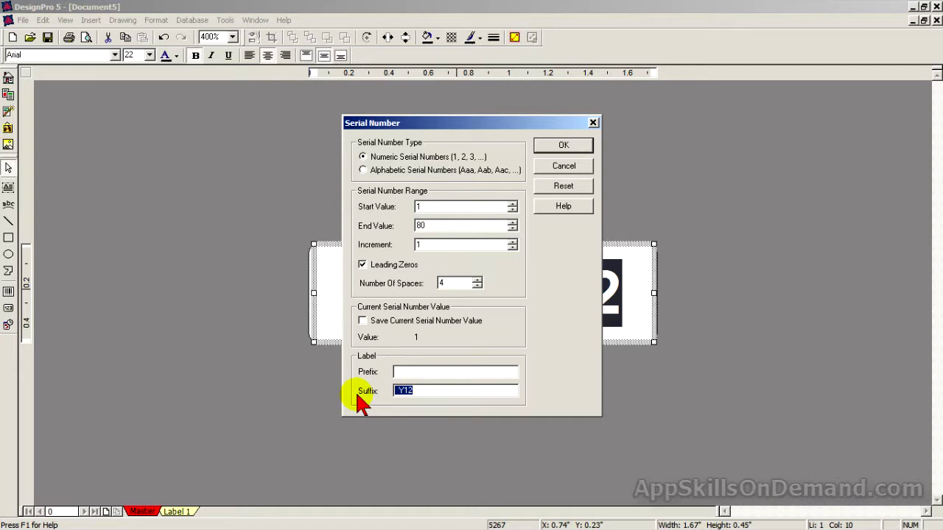
key("Delete")
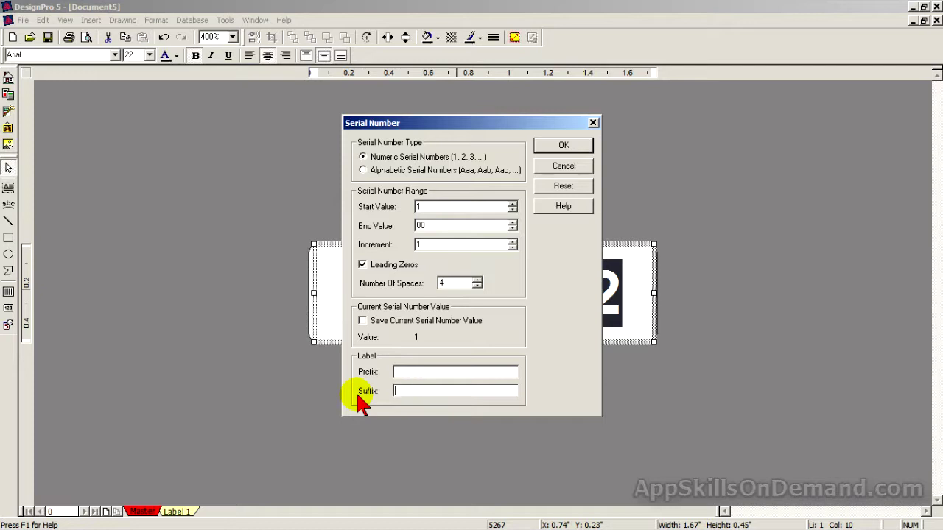
left_click(412, 373)
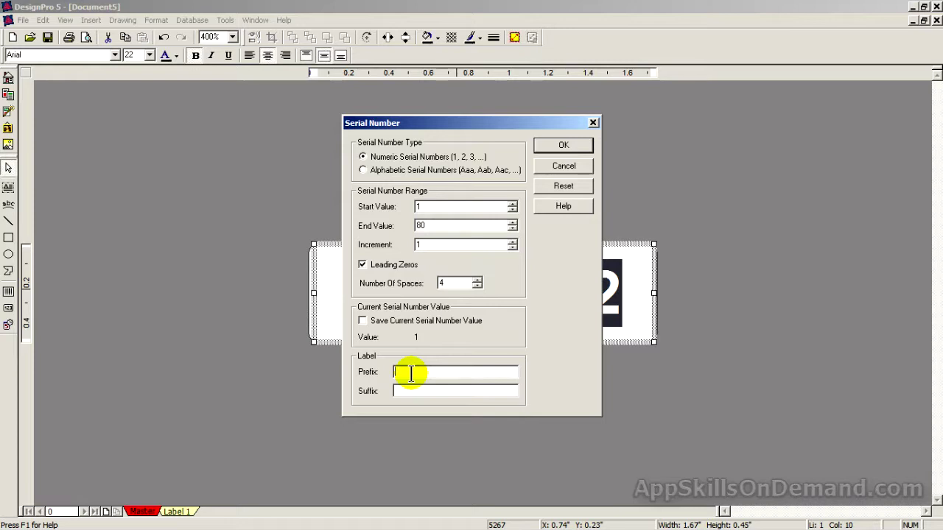
type("12")
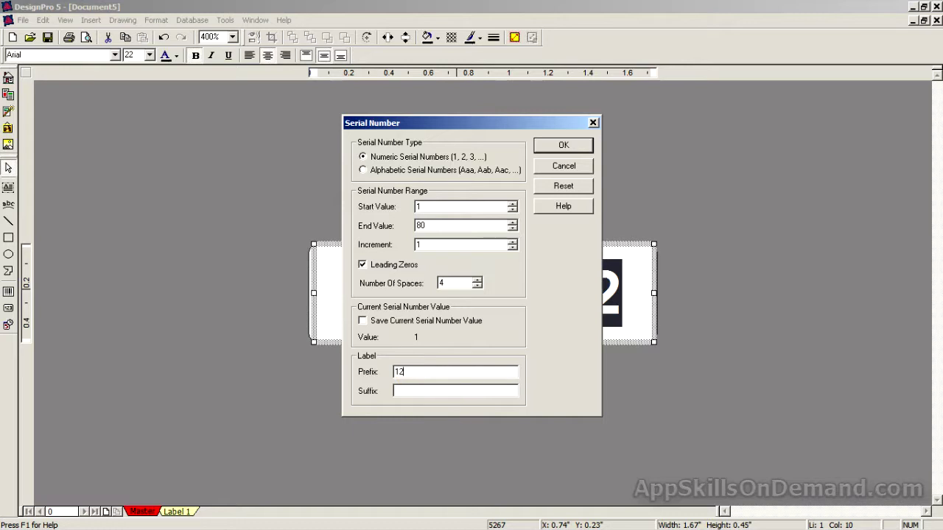
type("Y")
left_click(580, 152)
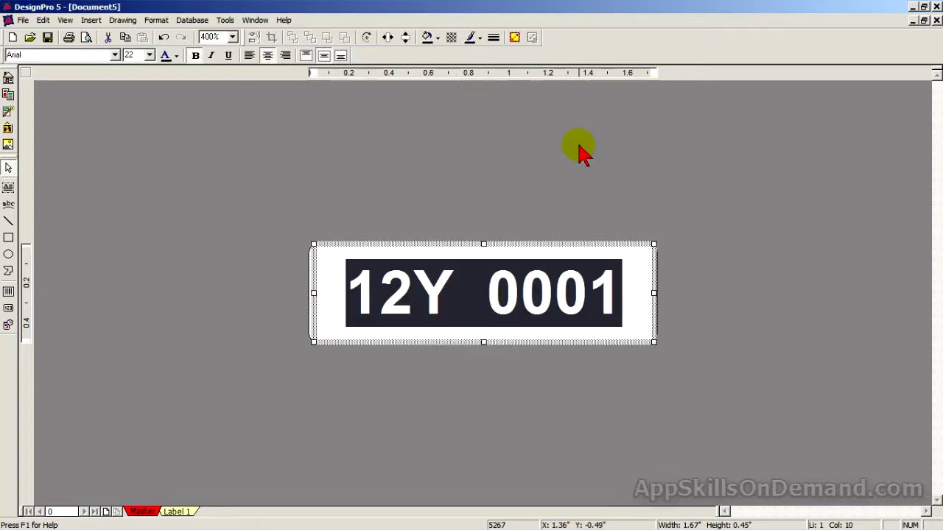
Step: Show the print preview of labels 12Y 0001 through 12Y 0080
left_click(86, 39)
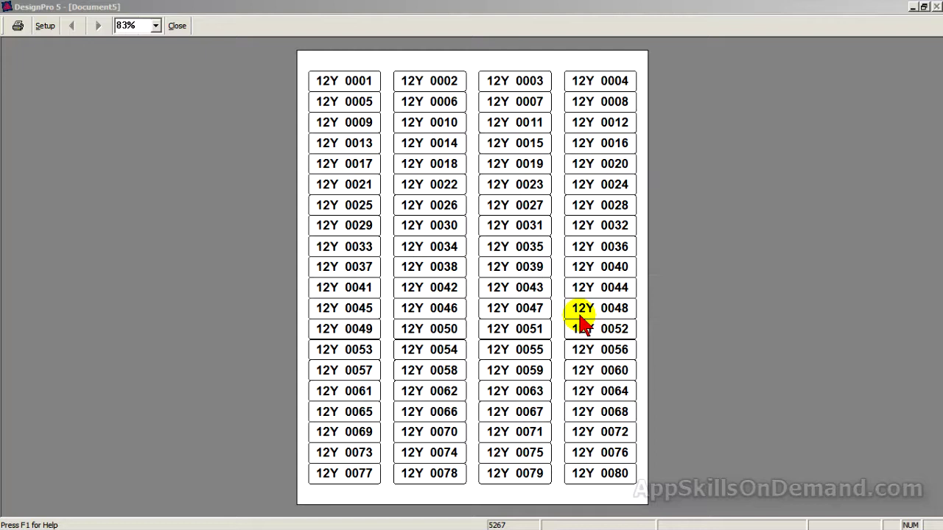
Step: Change the serial range to 81 through 240 and reset numbering so the label reads 12Y 0081
left_click(177, 26)
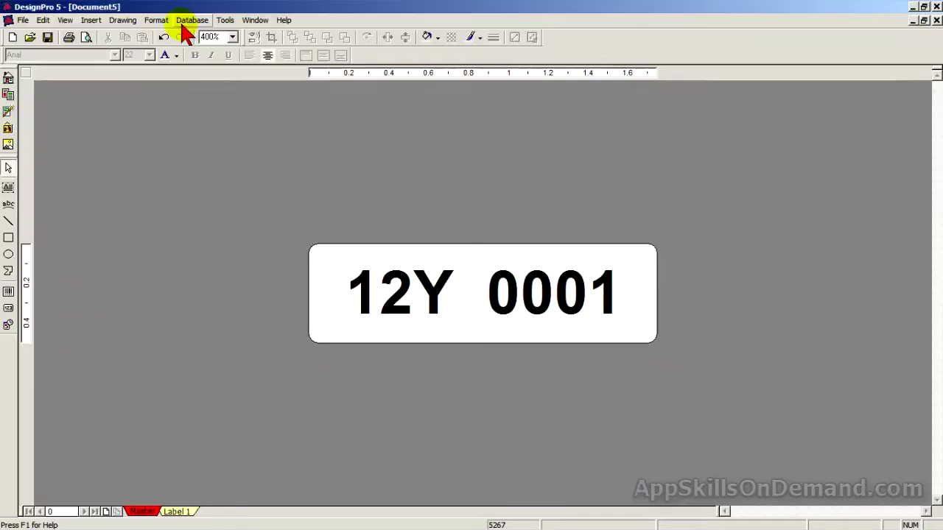
double_click(467, 289)
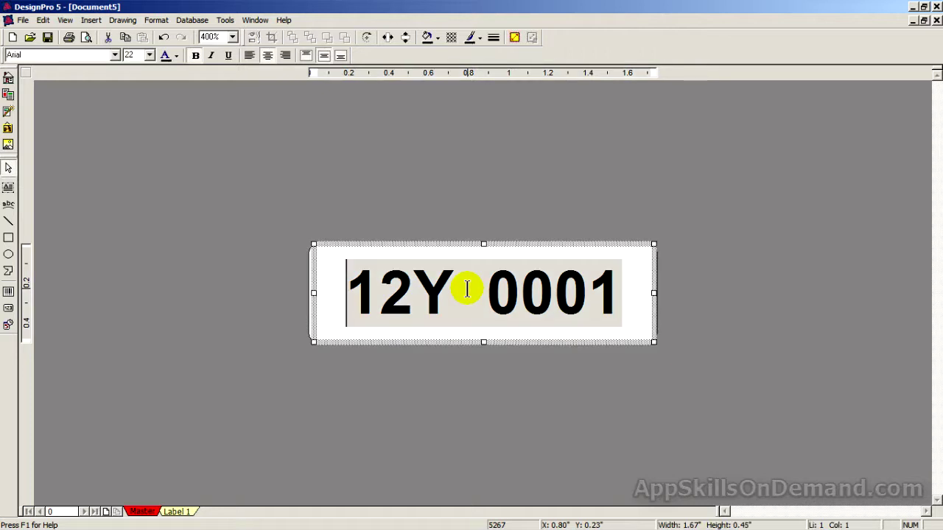
key("ctrl+a")
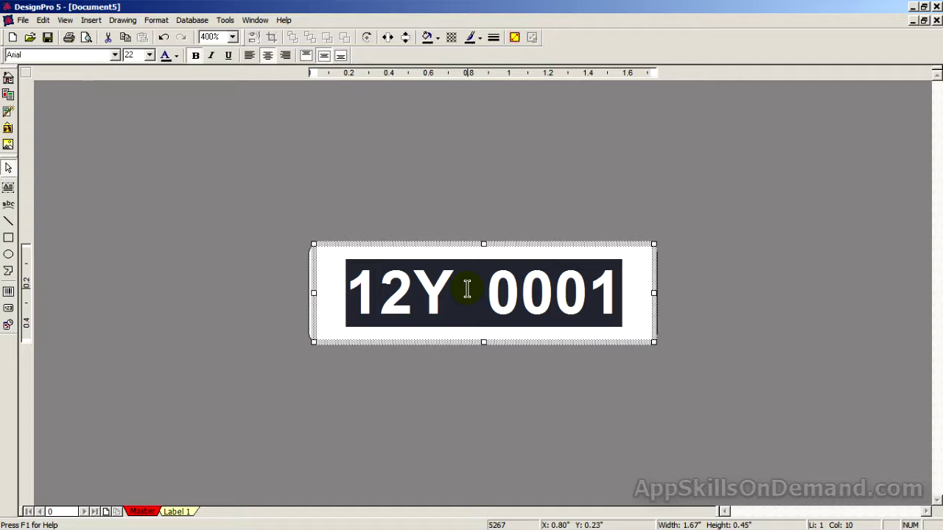
right_click(467, 288)
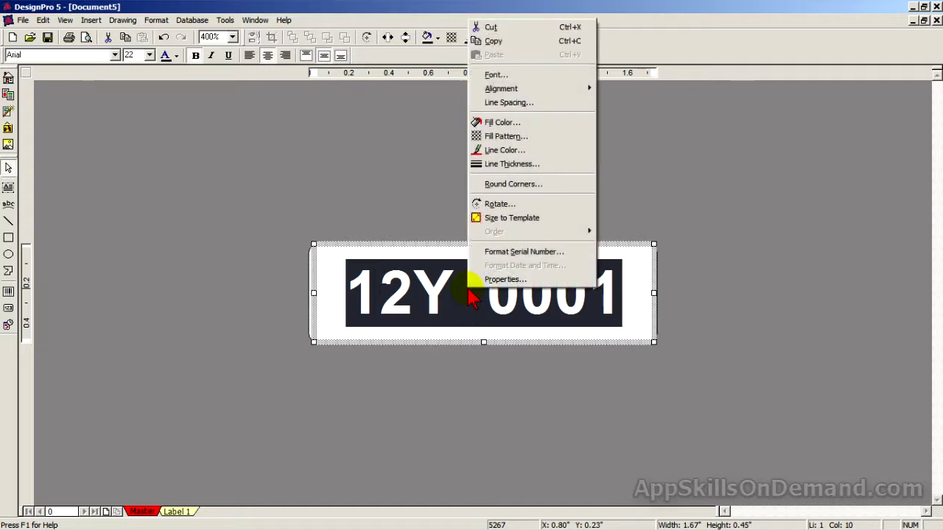
left_click(500, 253)
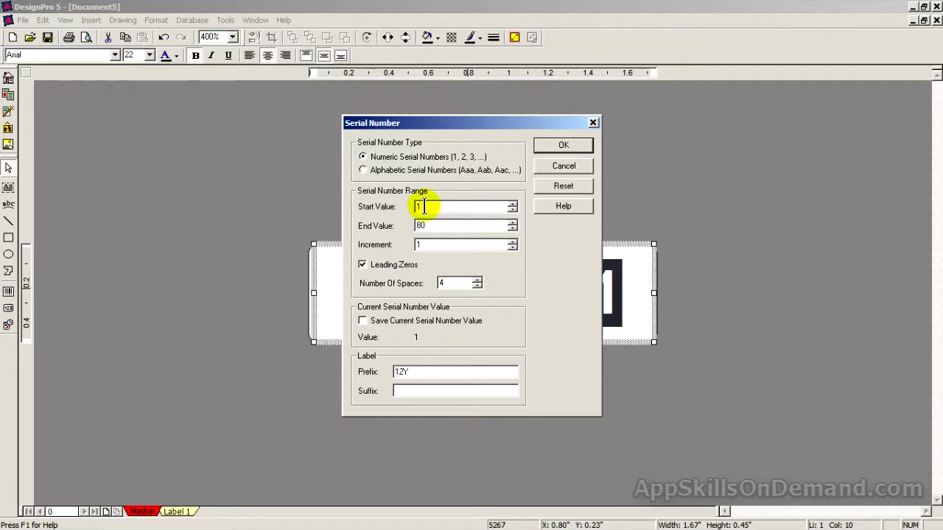
left_click_drag(424, 206, 405, 207)
type("81")
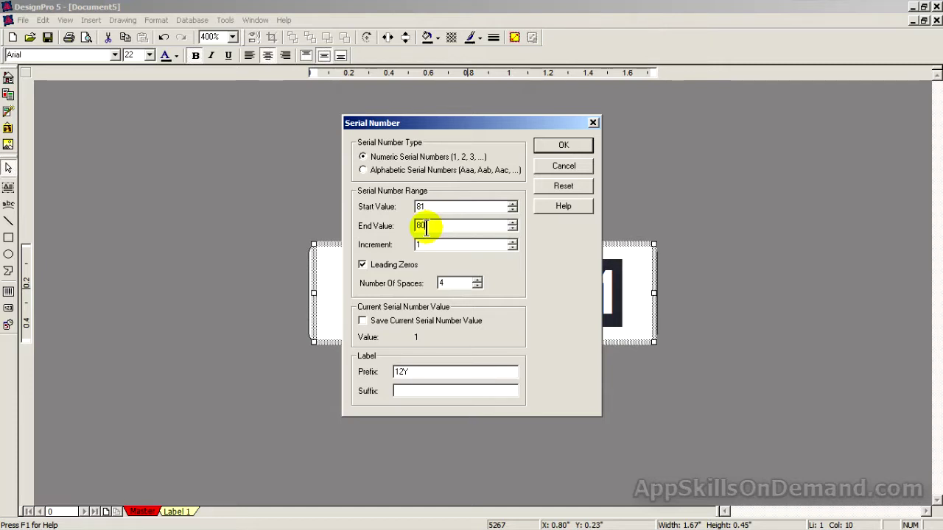
double_click(420, 226)
type("240")
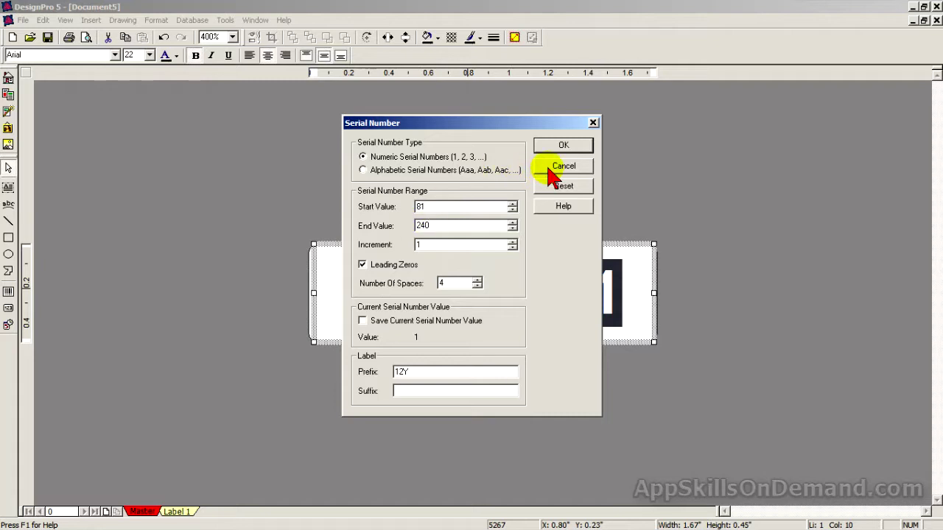
left_click(557, 146)
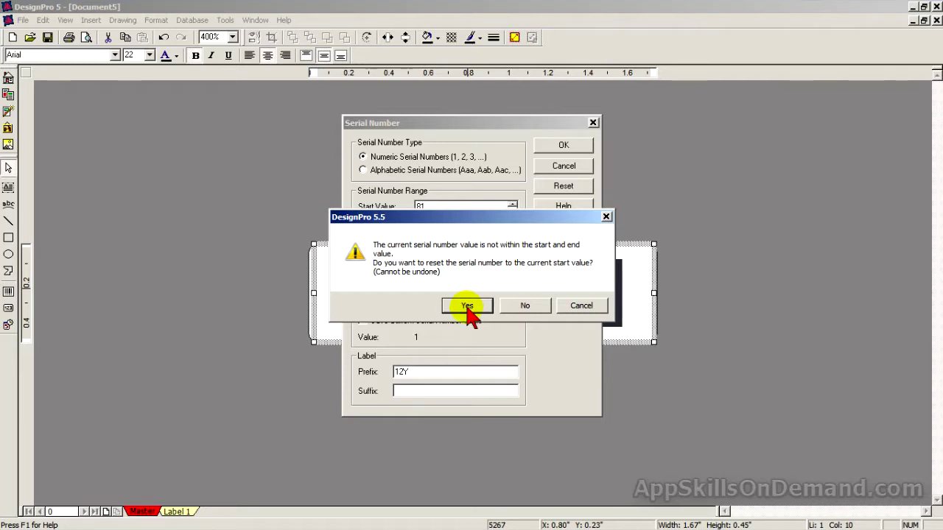
left_click(467, 306)
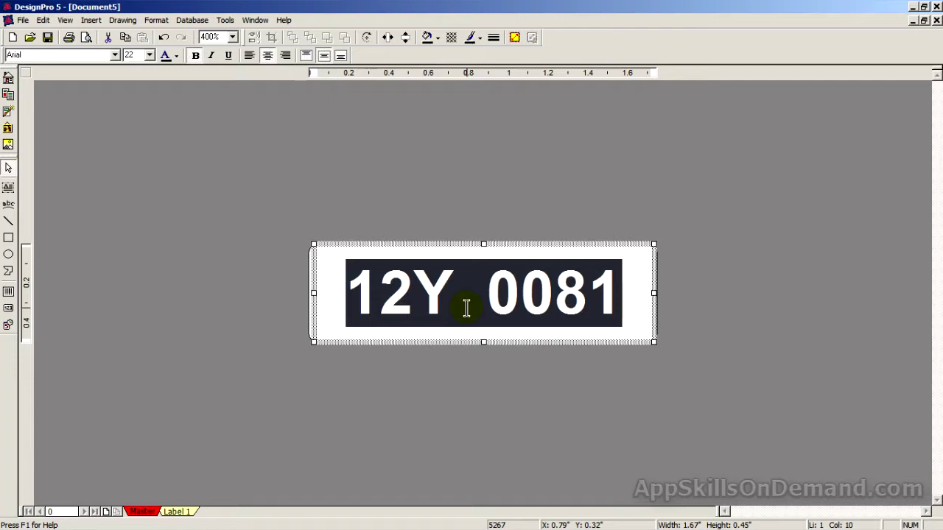
Step: Preview labels 12Y 0081 to 12Y 0160 and set printing to 2 sheet copies
left_click(86, 40)
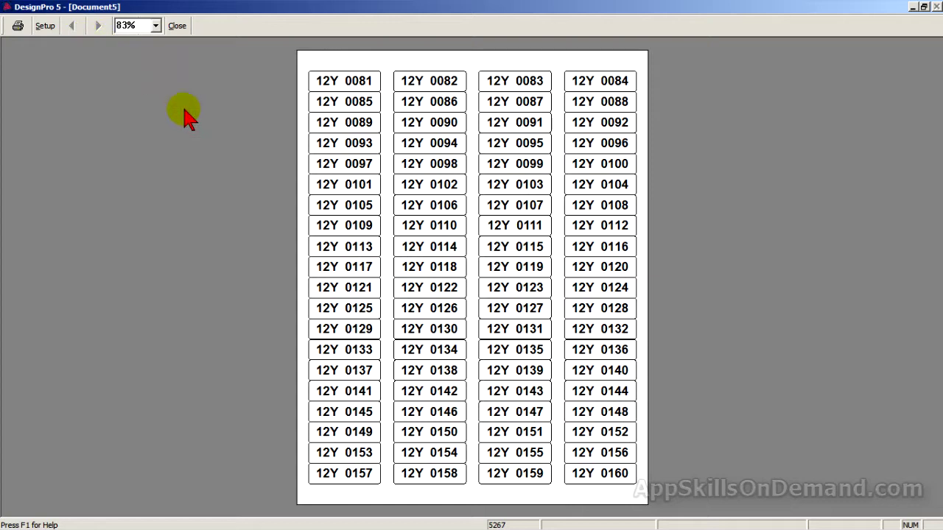
left_click(45, 25)
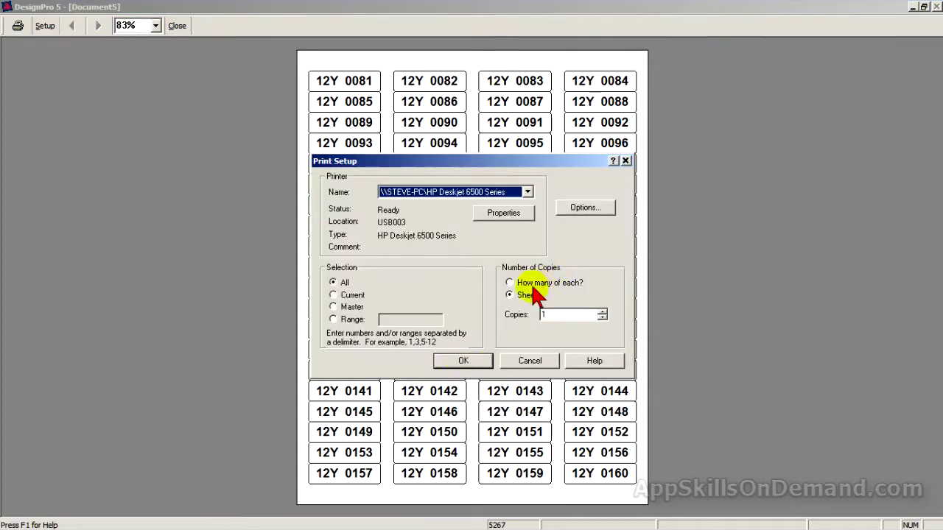
left_click(602, 312)
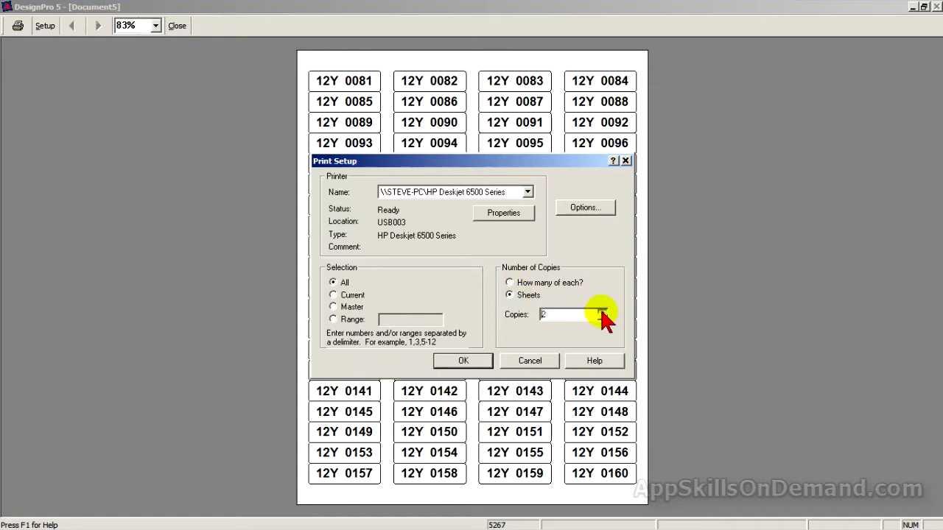
left_click(464, 361)
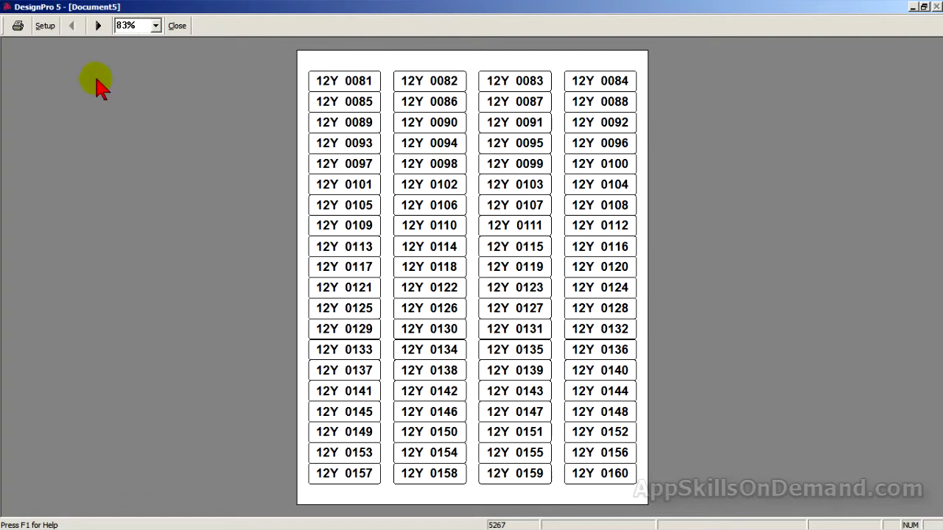
Step: Advance the print preview to the second sheet, showing labels 12Y 0161 to 12Y 0240
left_click(97, 28)
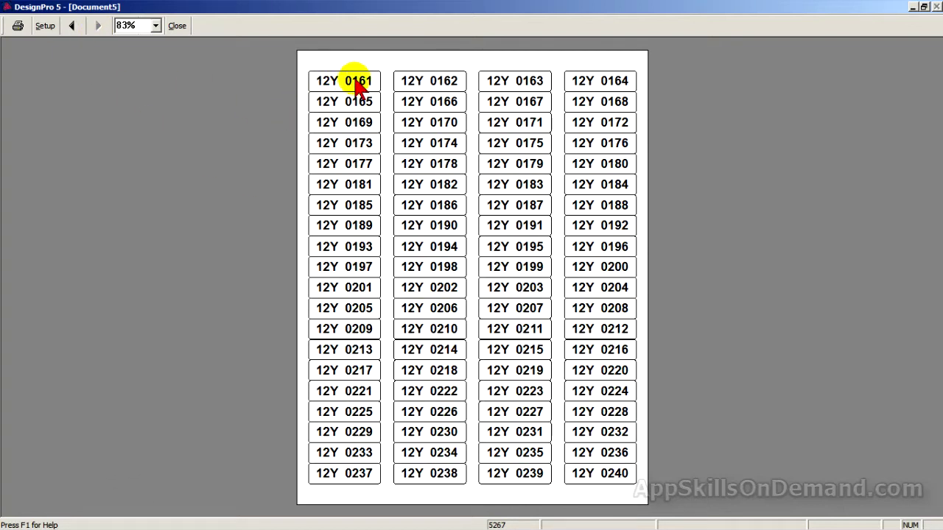